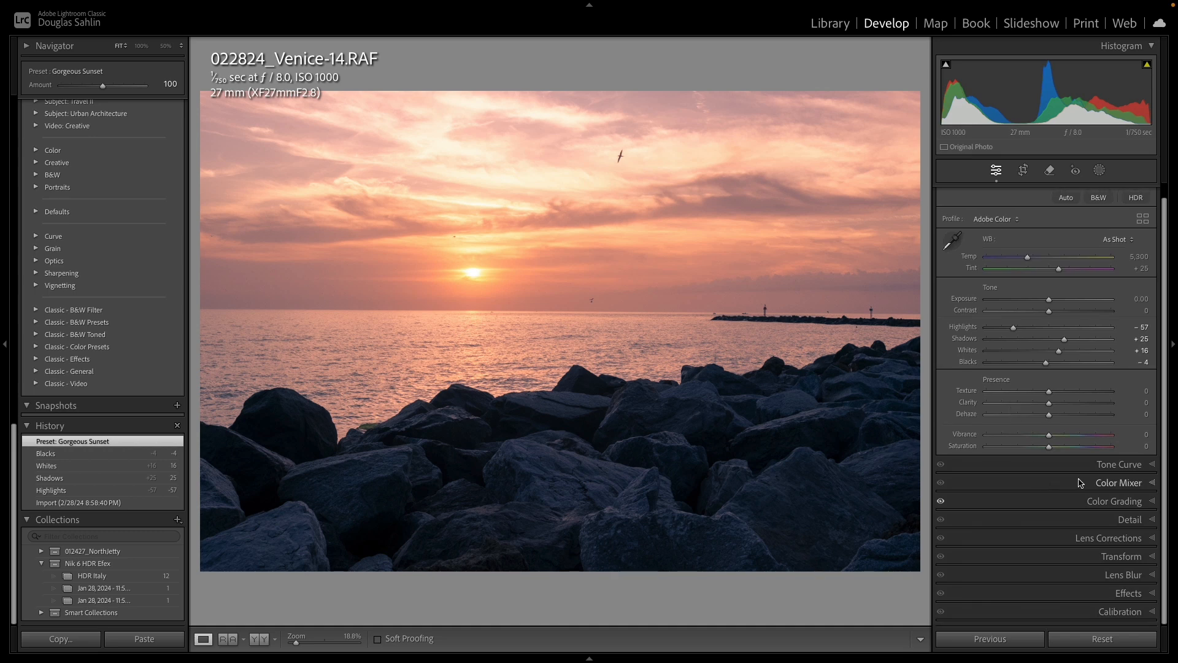
# - Apply a Medium Contrast point curve in the Tone Curve and set Refine Saturation to 0
pyautogui.click(1154, 502)
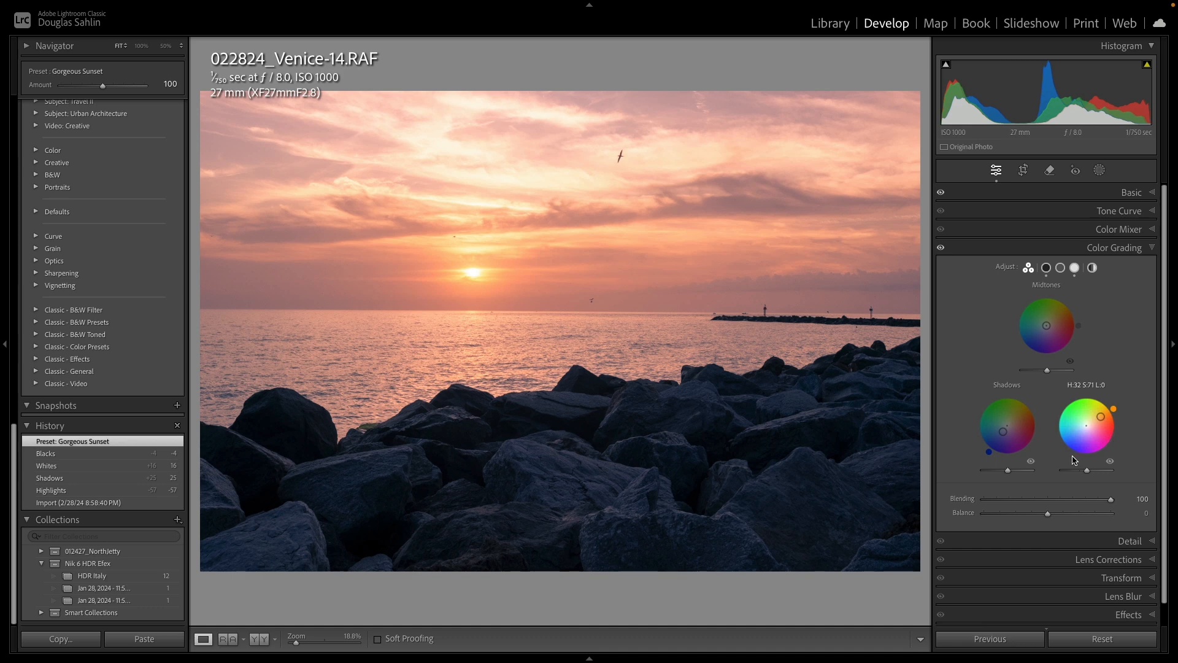
pyautogui.click(1154, 248)
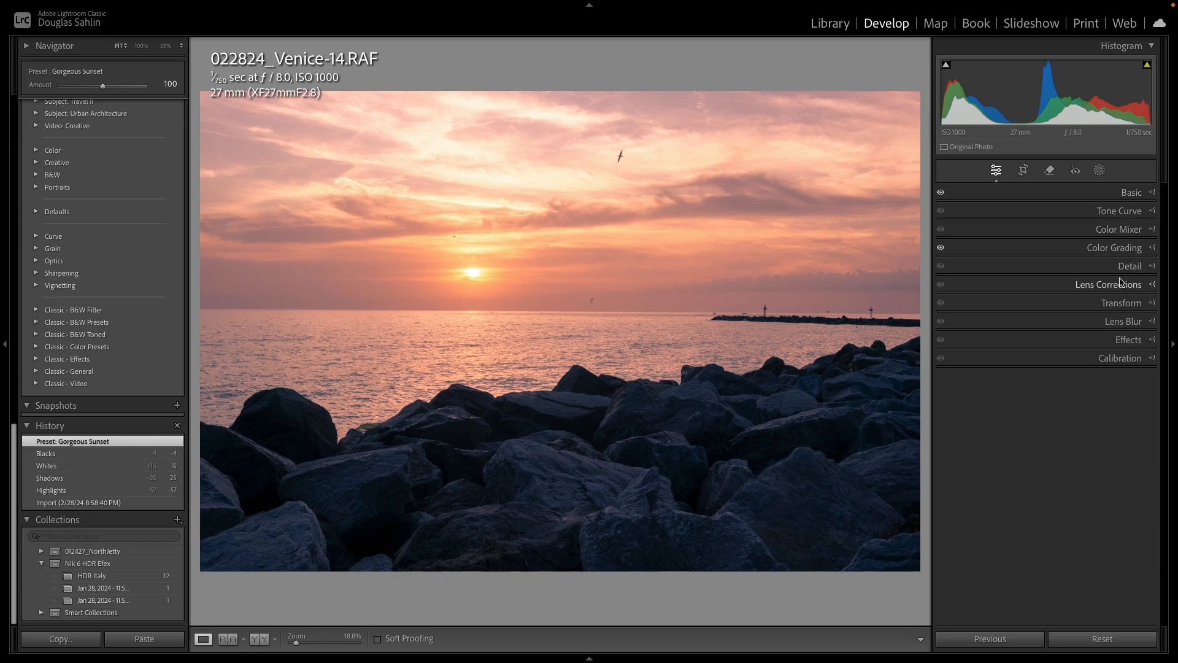
pyautogui.click(1154, 211)
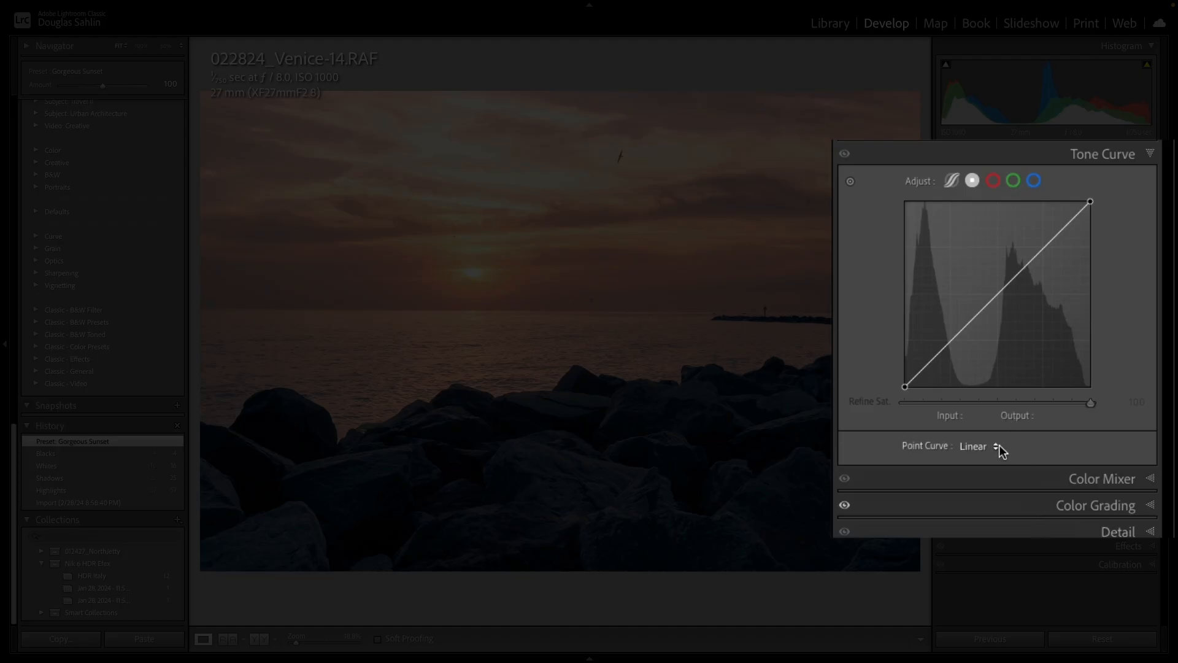
pyautogui.click(999, 447)
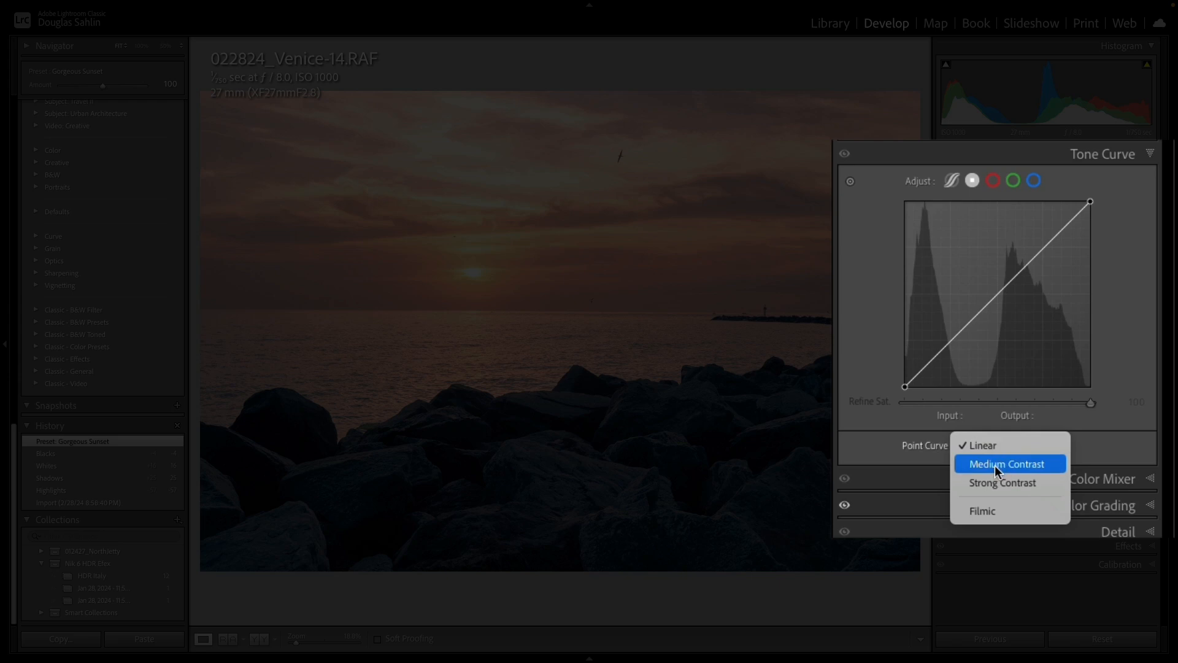
pyautogui.click(995, 466)
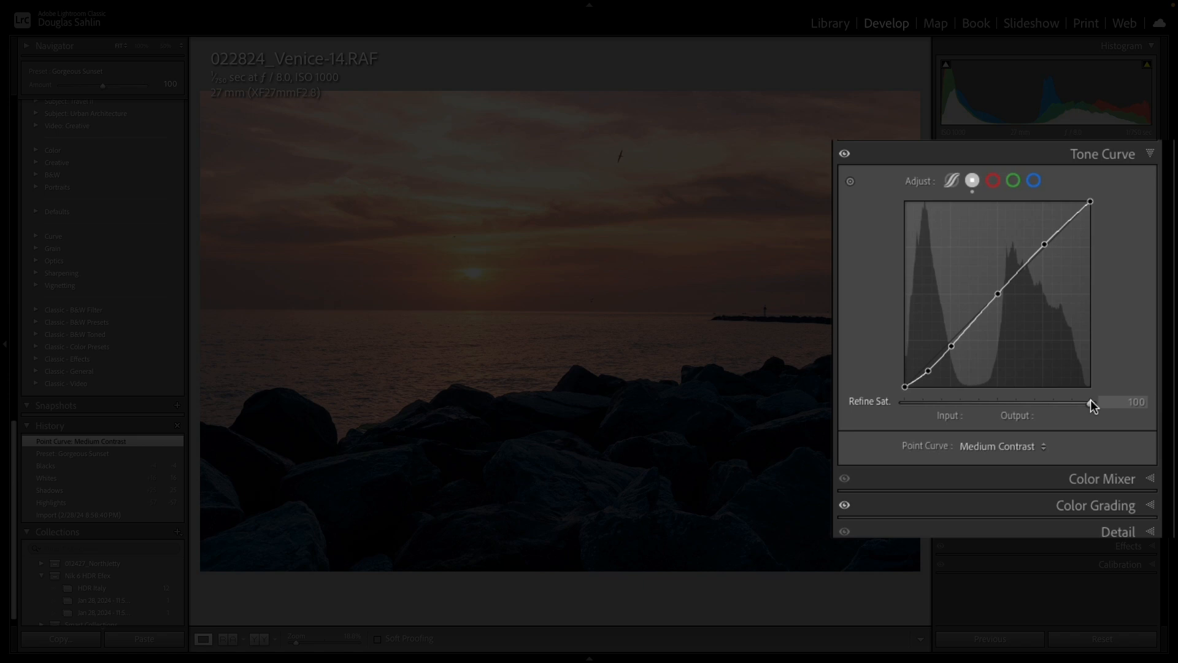
pyautogui.moveTo(1091, 399); pyautogui.dragTo(1089, 401)
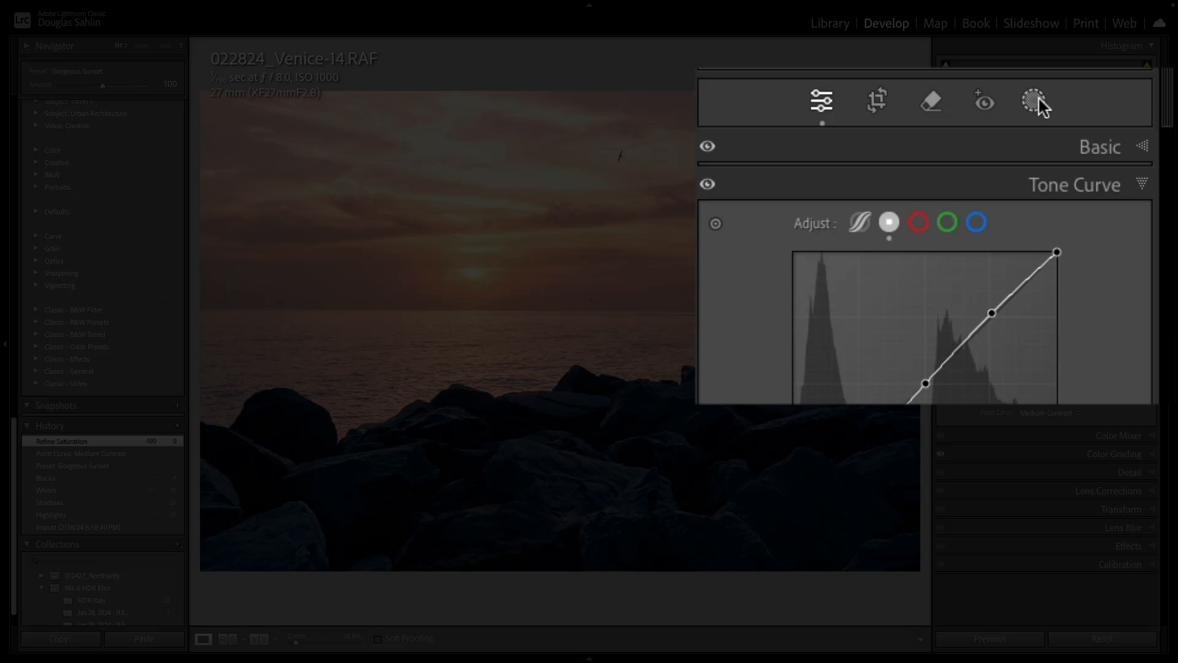
# - Create a new mask that selects the sky and rename it Sky
pyautogui.click(1101, 172)
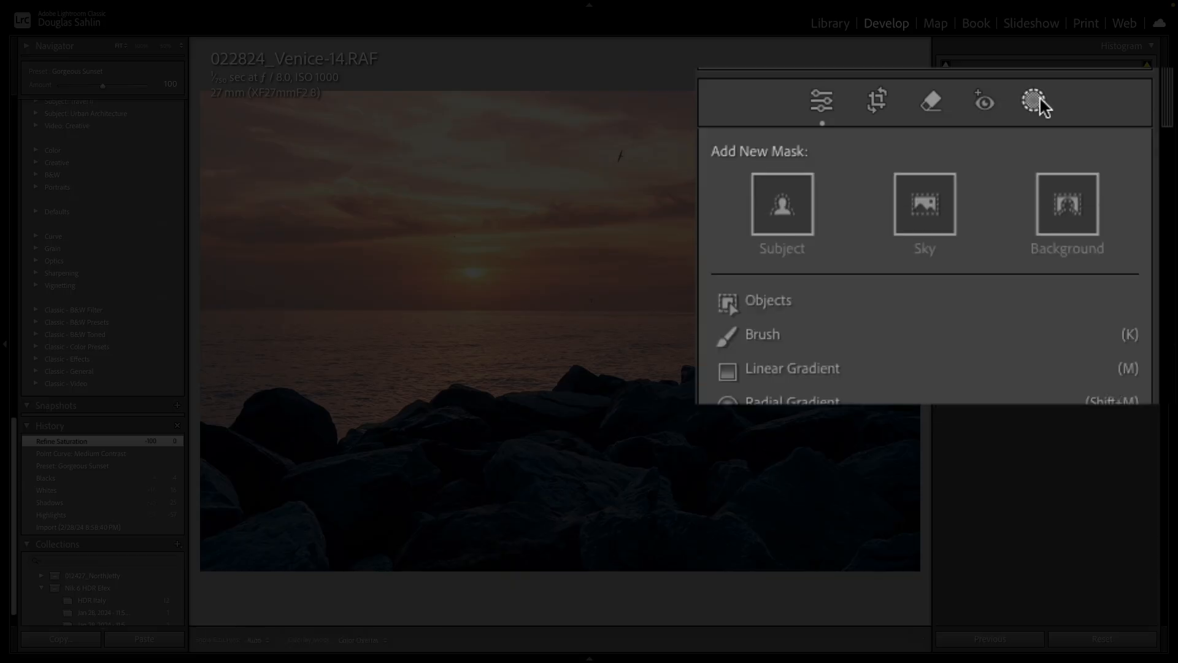
pyautogui.click(925, 206)
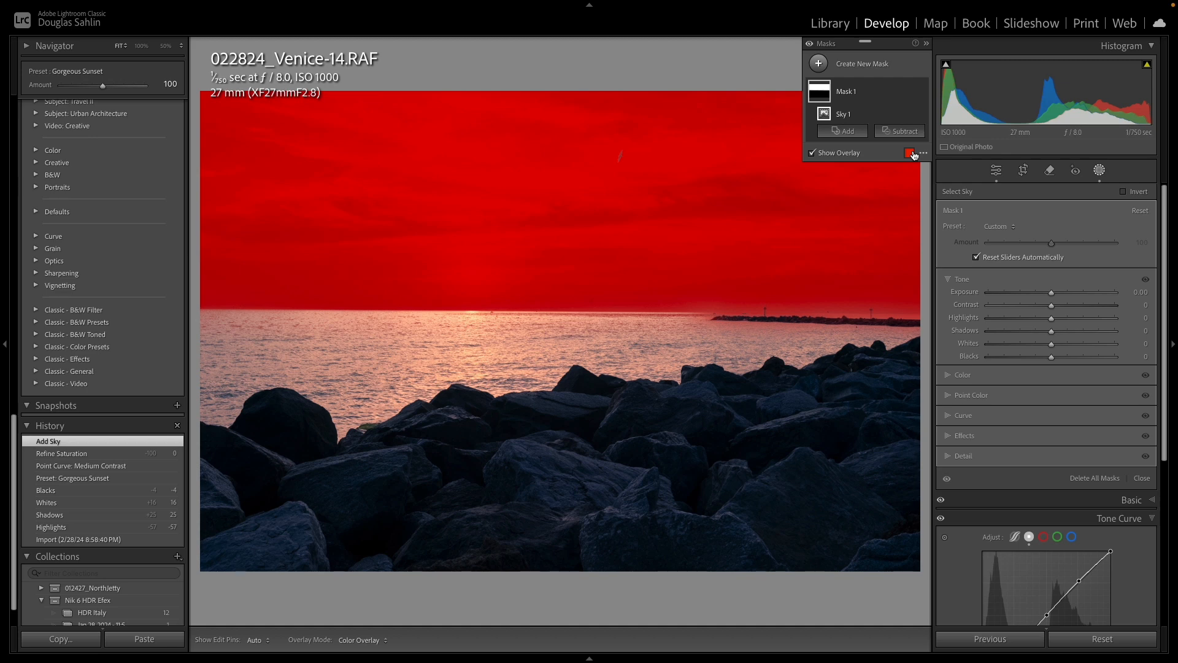
pyautogui.rightClick(846, 93)
pyautogui.click(872, 98)
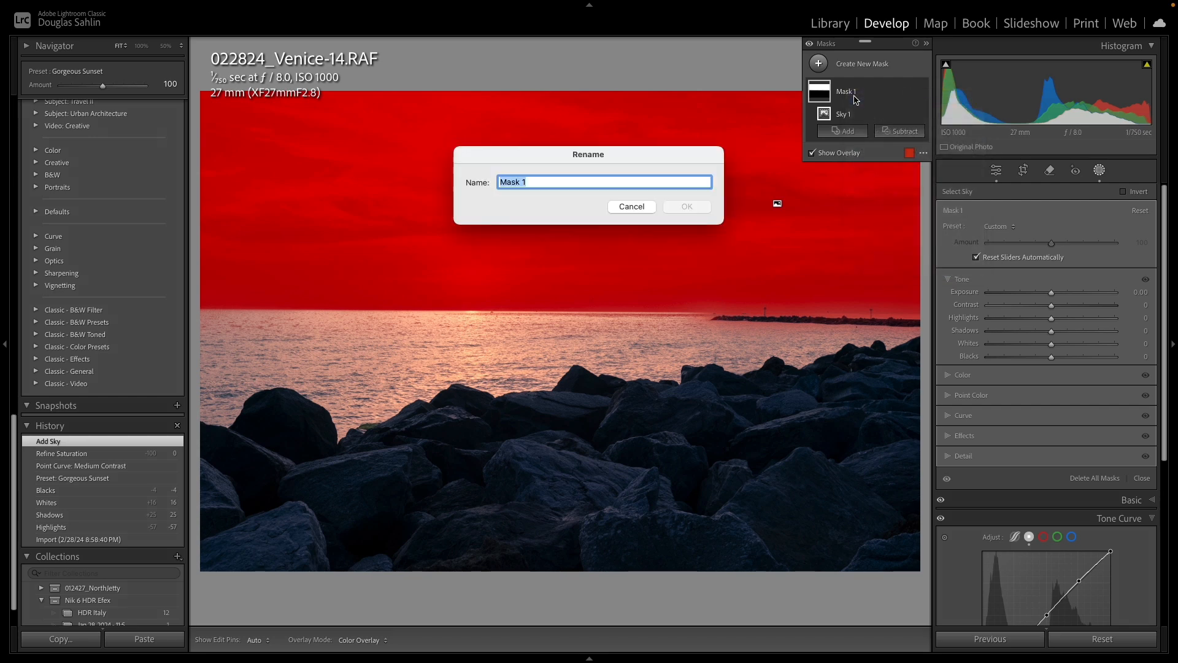
pyautogui.write('Sky')
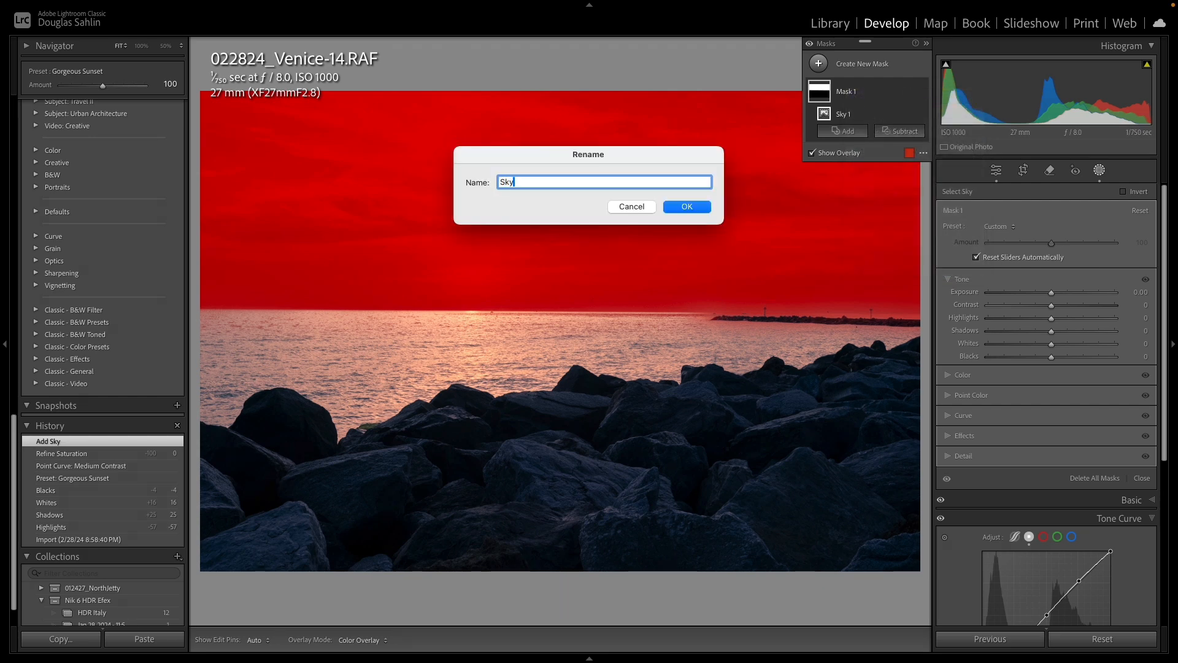
pyautogui.press('Return')
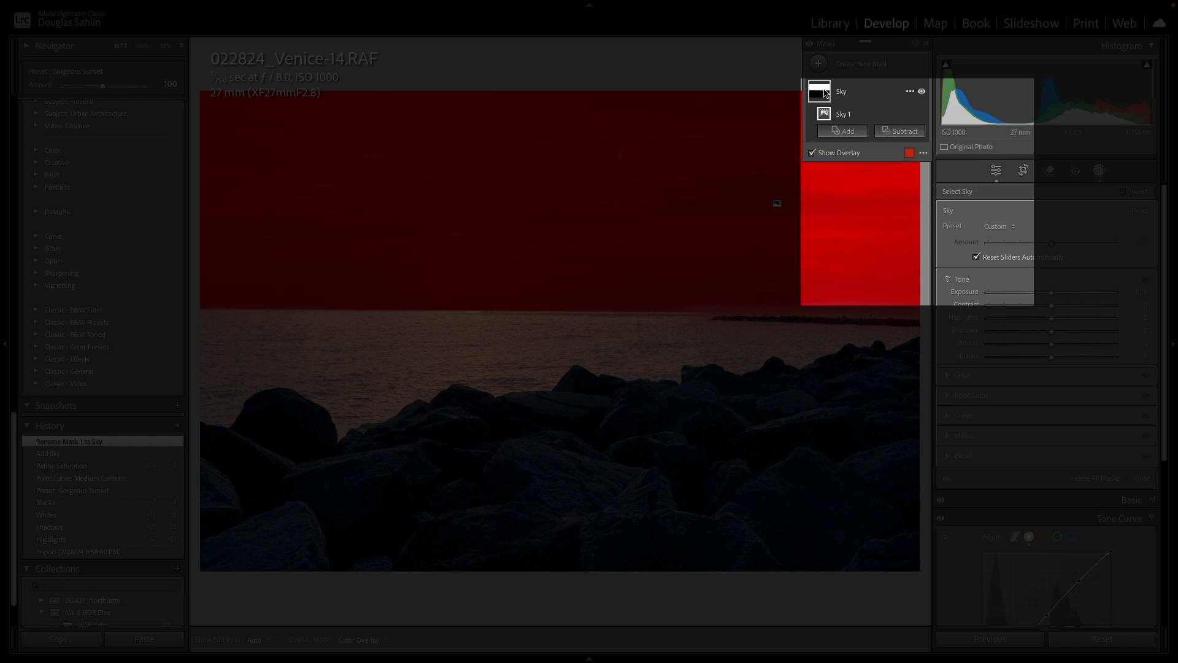
# - Duplicate and invert the Sky mask, then lower the inverted mask's Exposure to -0.54
pyautogui.rightClick(827, 94)
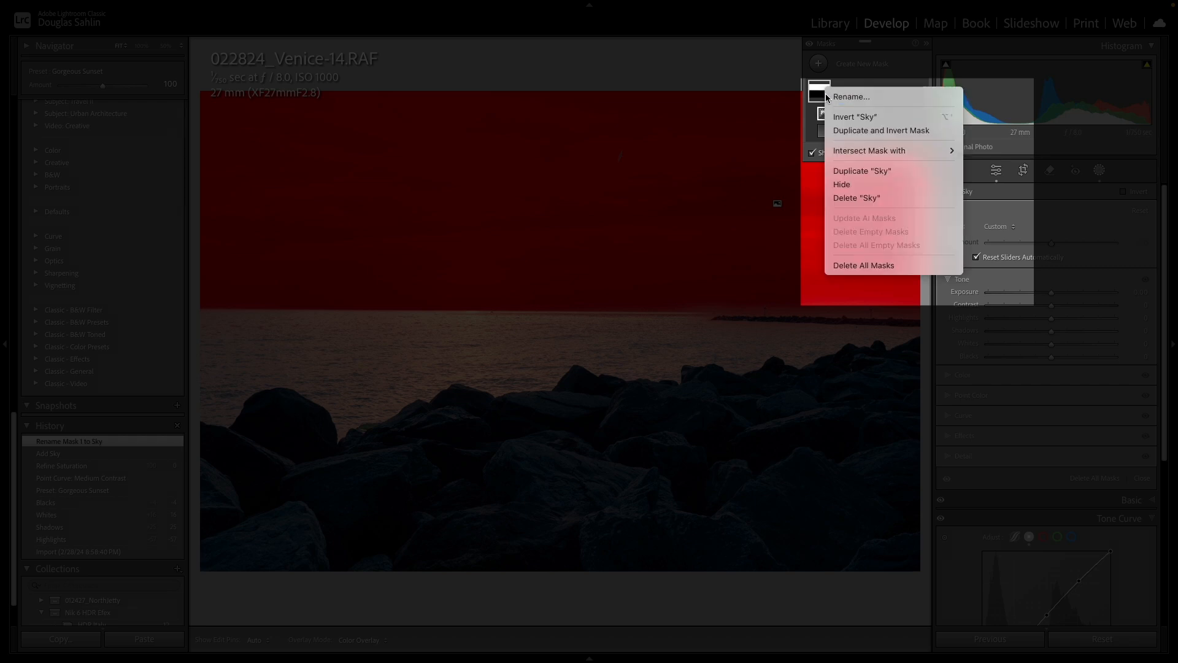
pyautogui.click(861, 130)
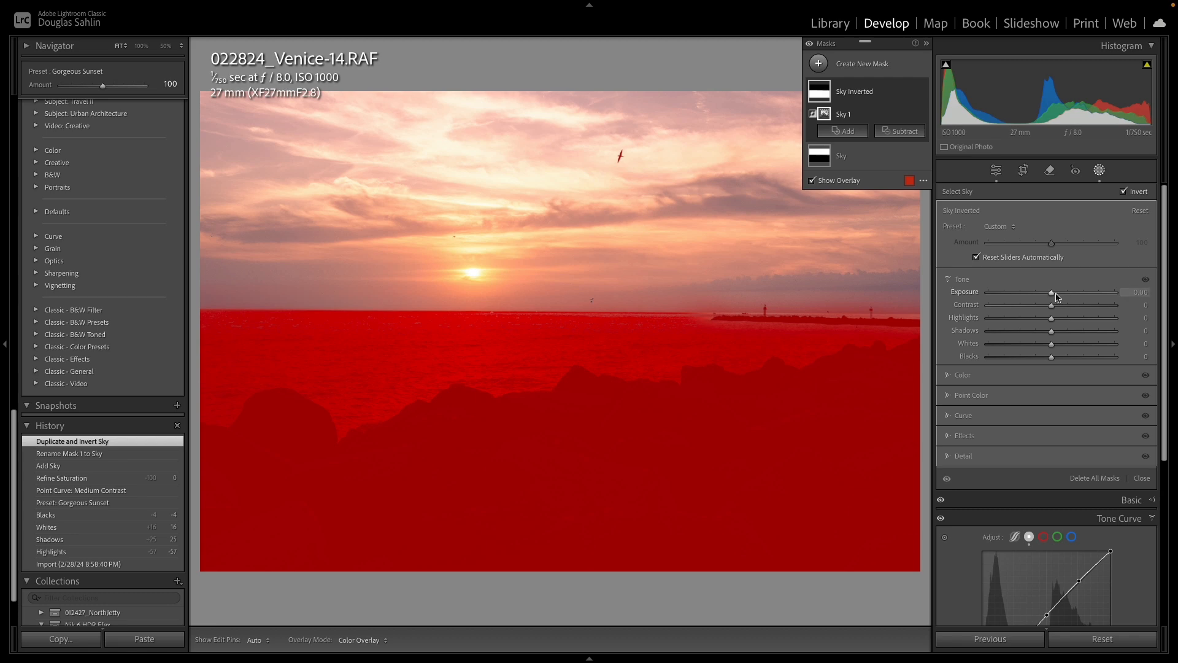
pyautogui.press('o')
pyautogui.moveTo(1053, 297); pyautogui.dragTo(1043, 296)
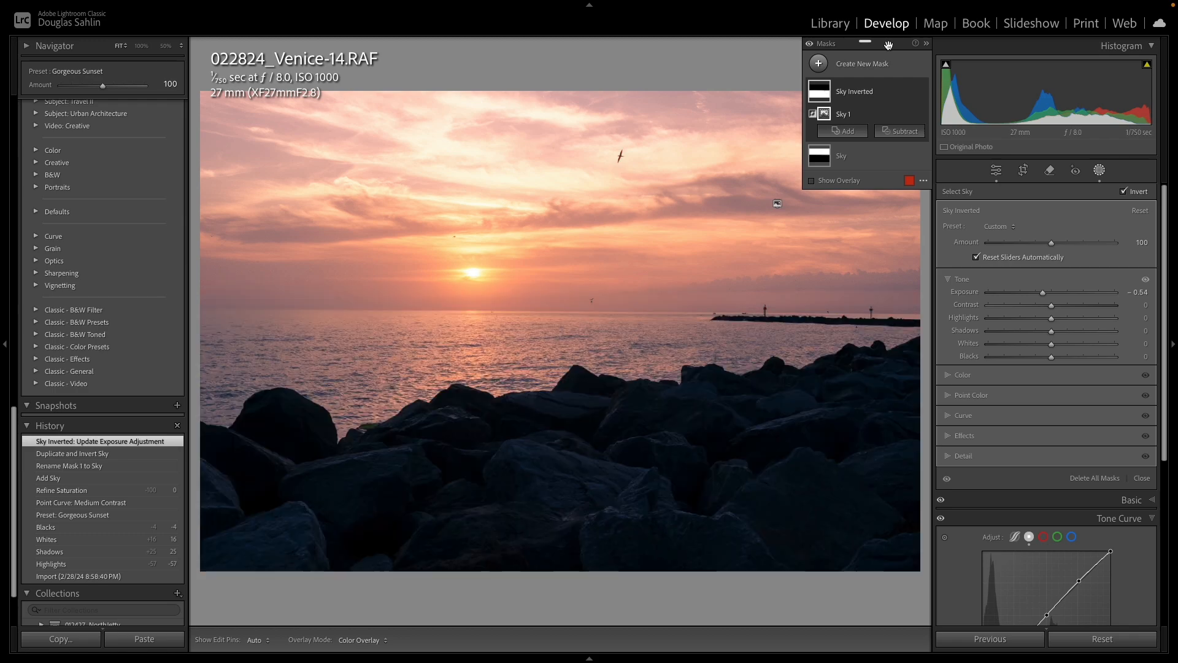
pyautogui.click(818, 62)
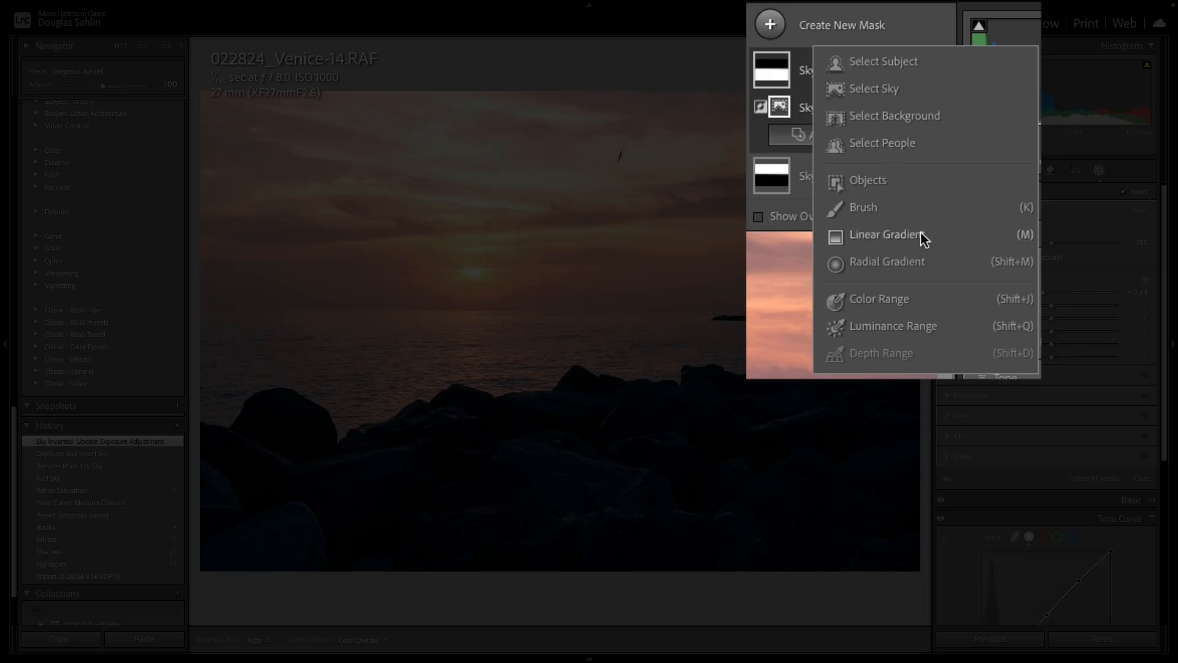
pyautogui.click(919, 234)
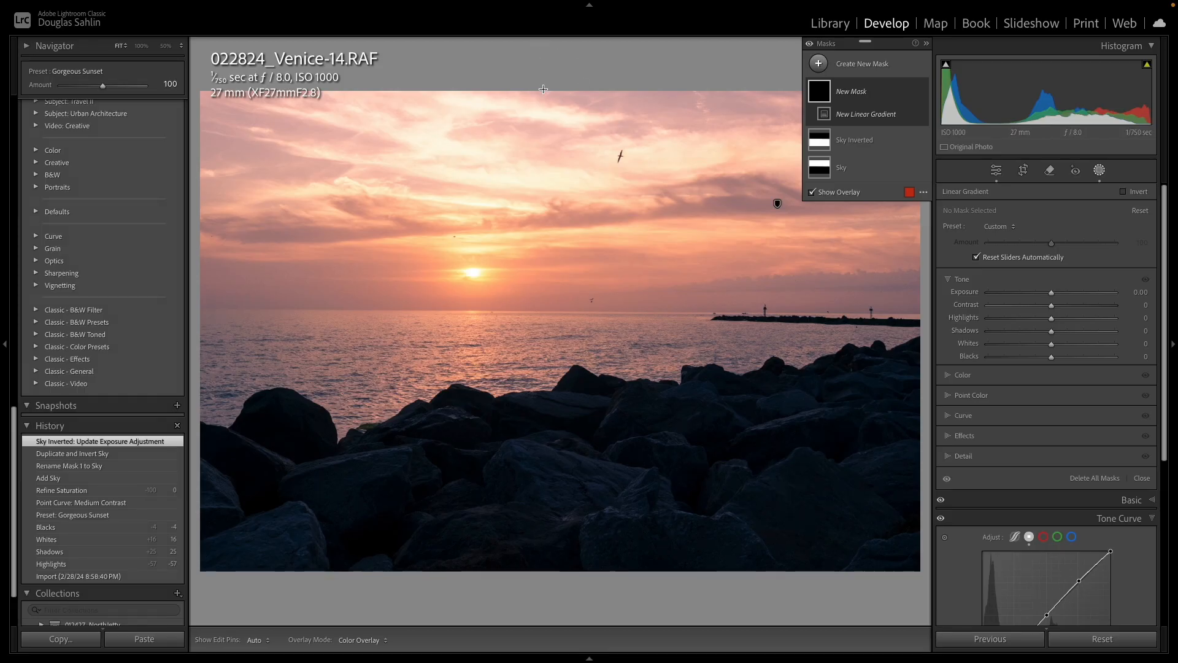
pyautogui.moveTo(548, 89); pyautogui.dragTo(567, 310)
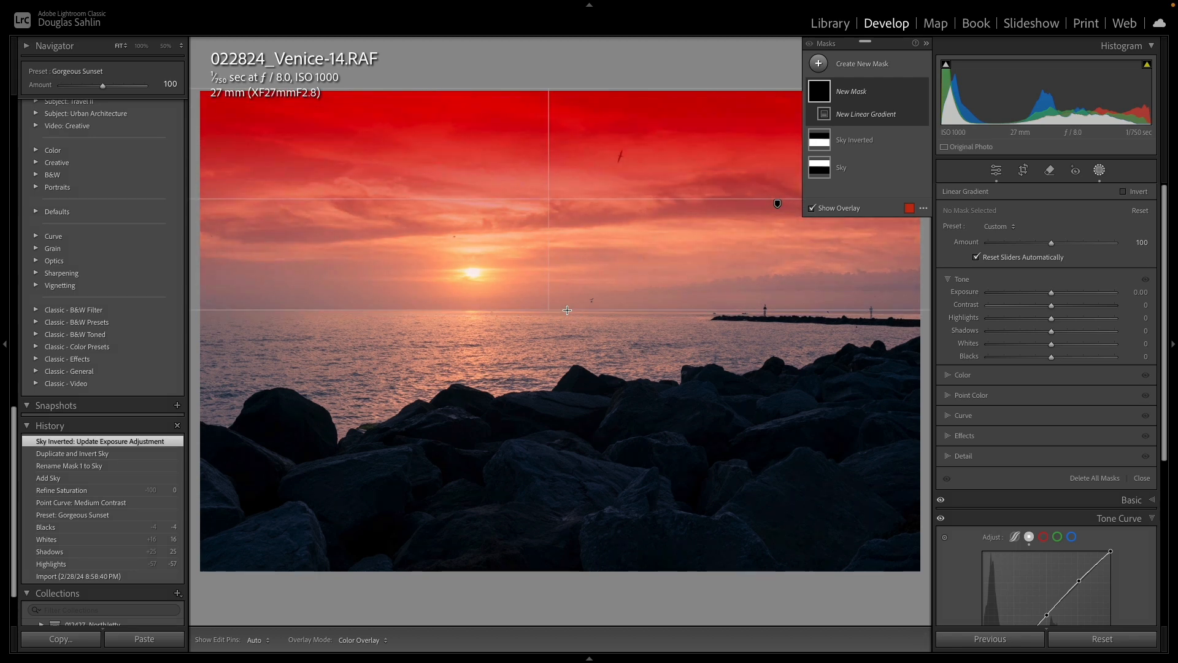
pyautogui.moveTo(567, 310); pyautogui.dragTo(567, 309)
pyautogui.hotkey('ctrl', 'z')
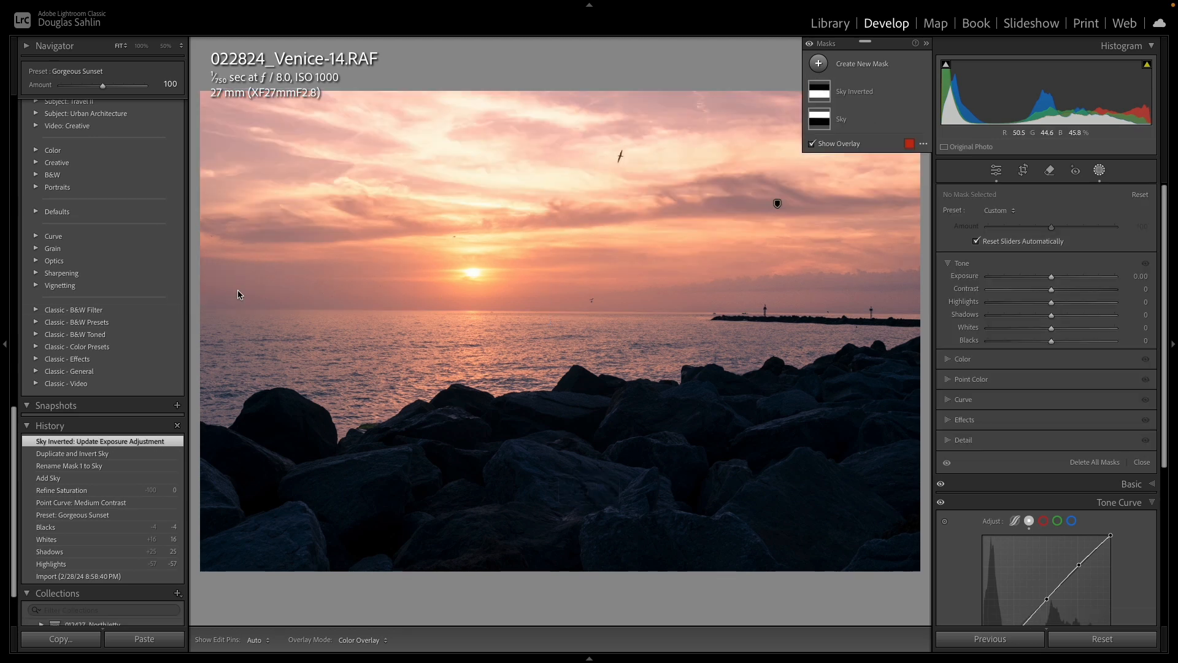
pyautogui.click(820, 64)
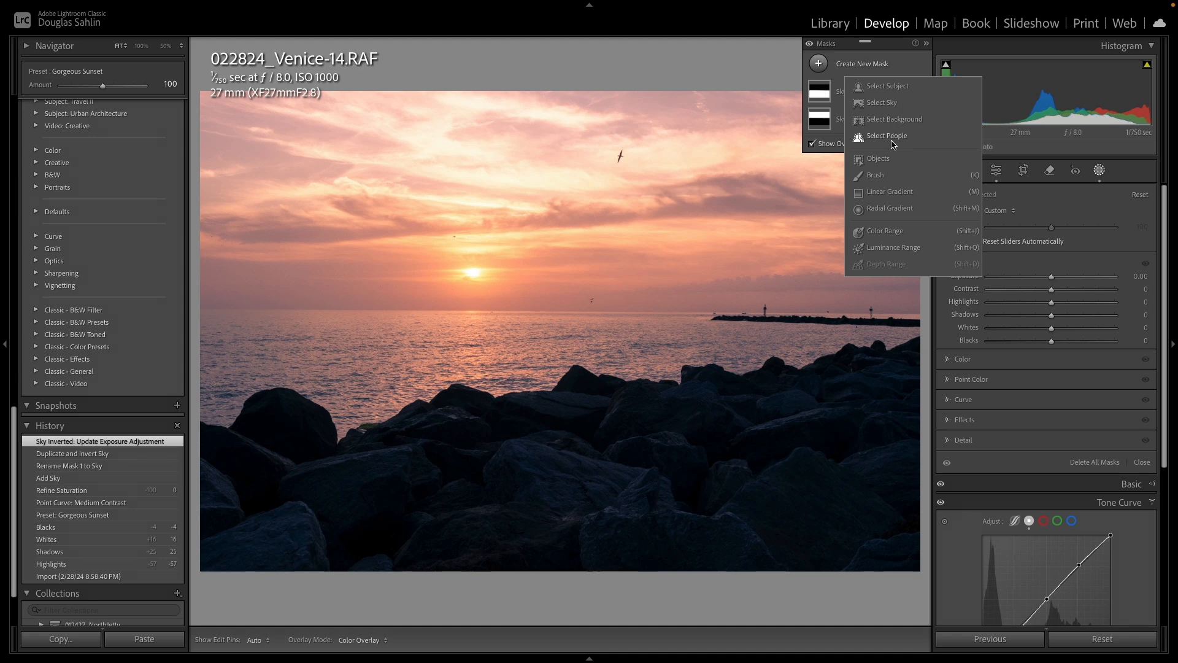
pyautogui.click(891, 192)
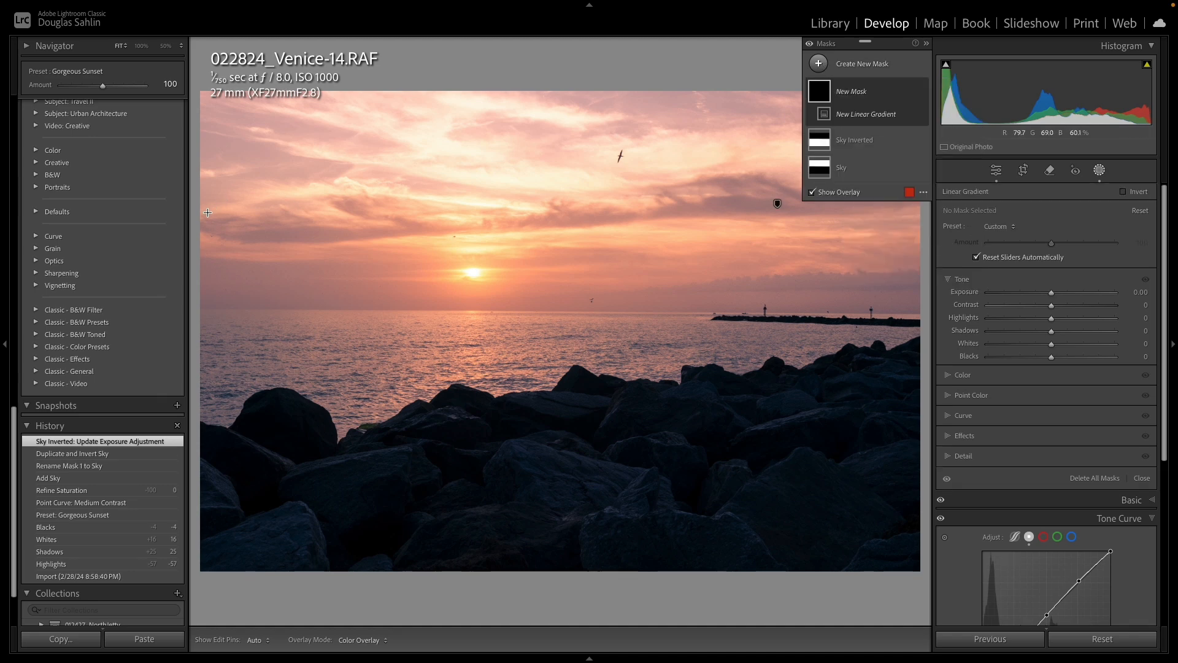
pyautogui.moveTo(199, 232); pyautogui.dragTo(421, 232)
pyautogui.hotkey('ctrl', 'z')
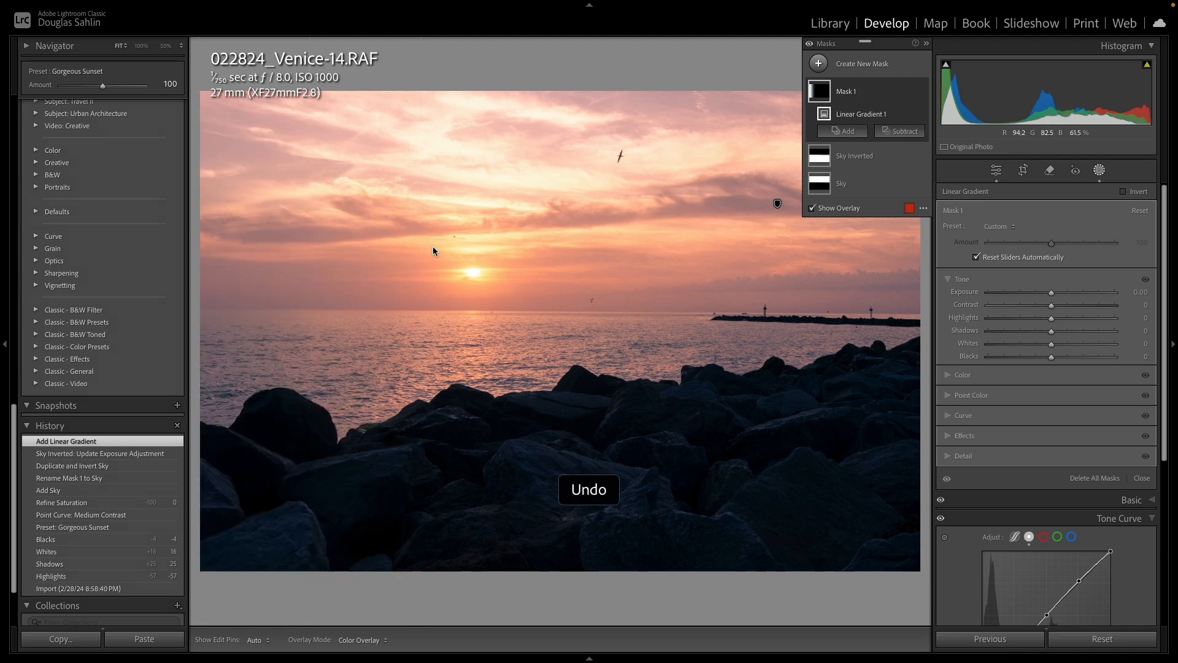
# - Add a linear gradient mask from the top of the frame down to the horizon and lower its Exposure
pyautogui.click(818, 63)
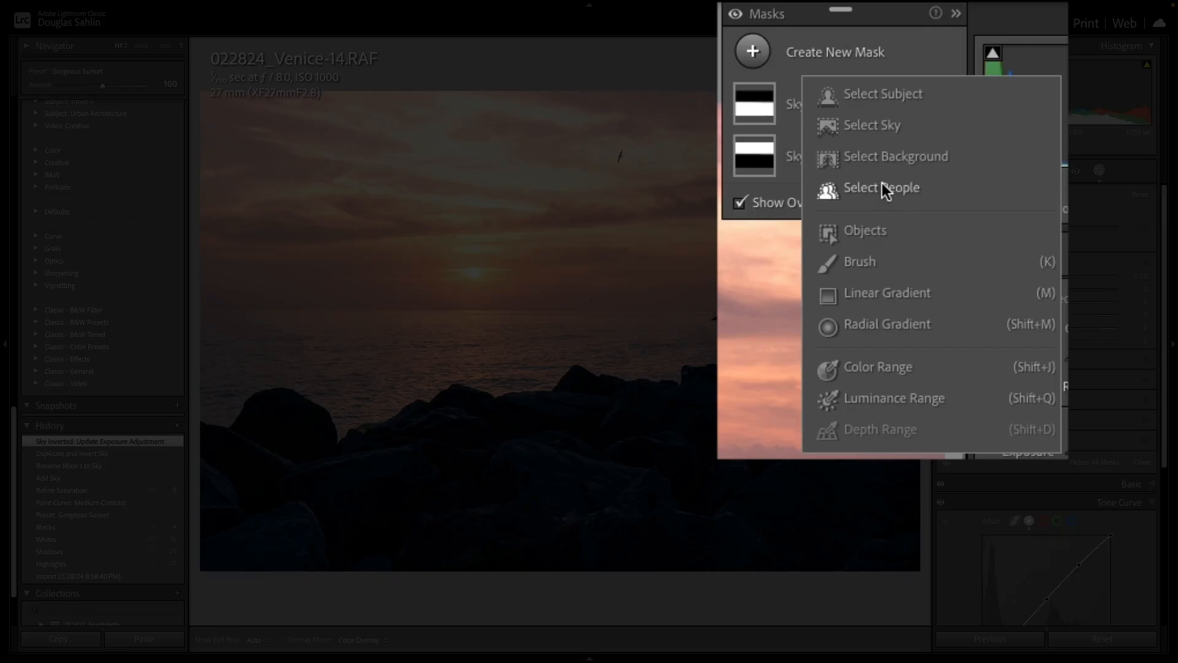
pyautogui.click(895, 293)
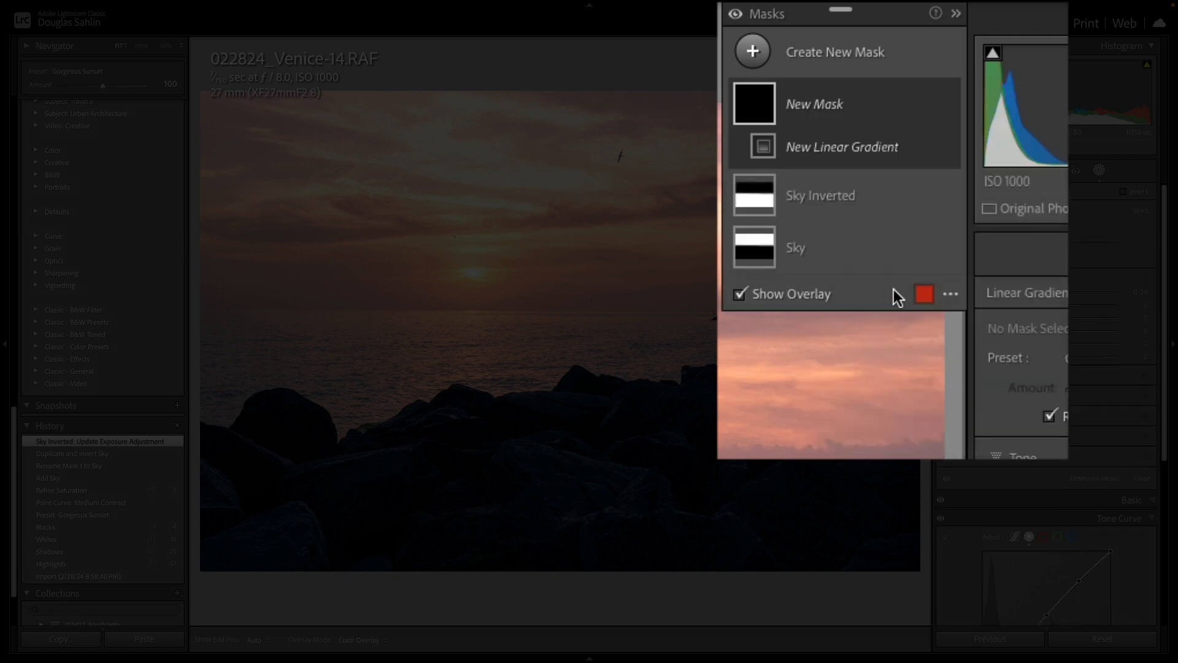
pyautogui.moveTo(550, 98); pyautogui.dragTo(547, 310)
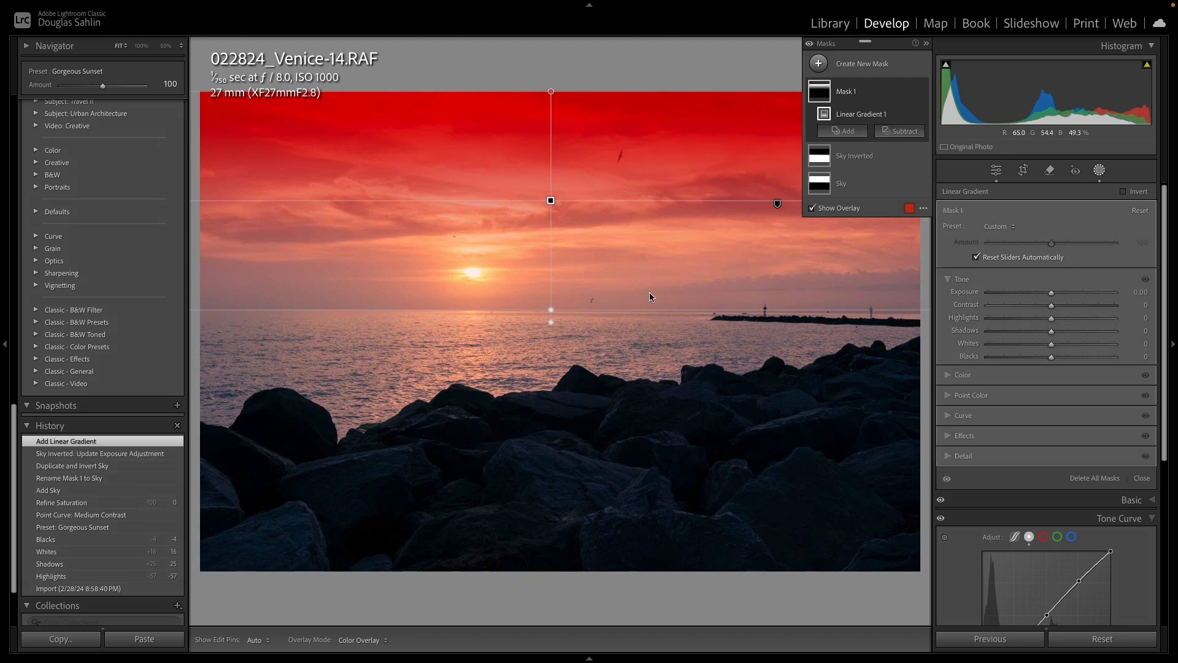
pyautogui.moveTo(1052, 294); pyautogui.dragTo(1034, 292)
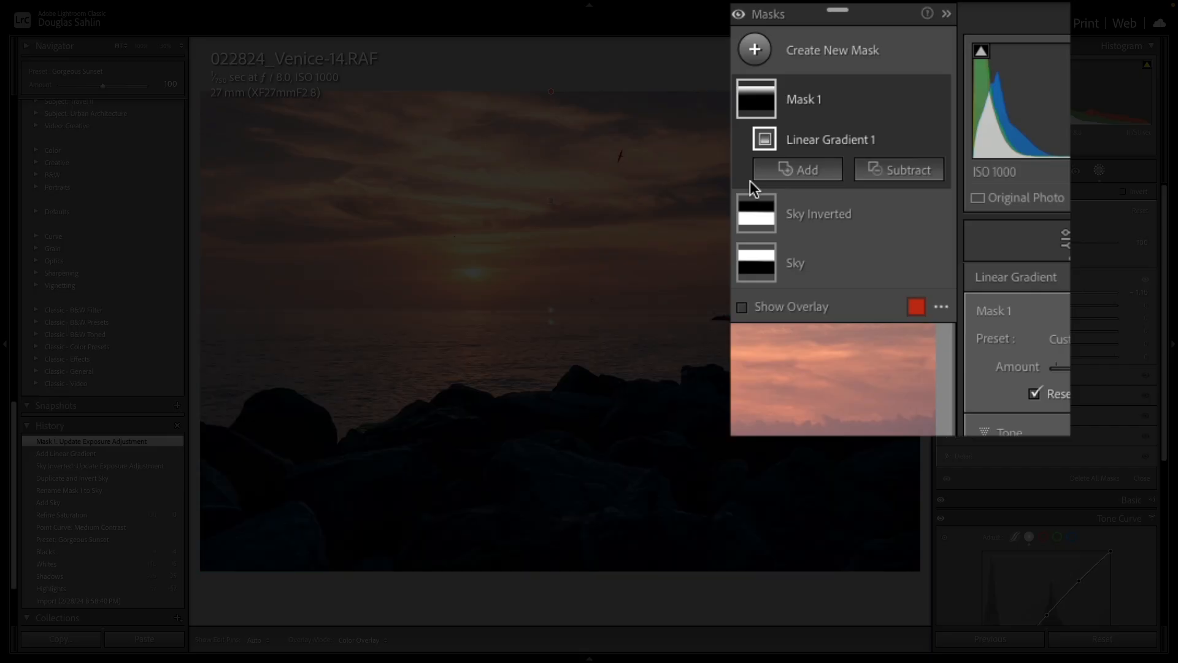
# - Add a radial gradient mask over the foreground rocks and adjust its position and shape
pyautogui.click(760, 51)
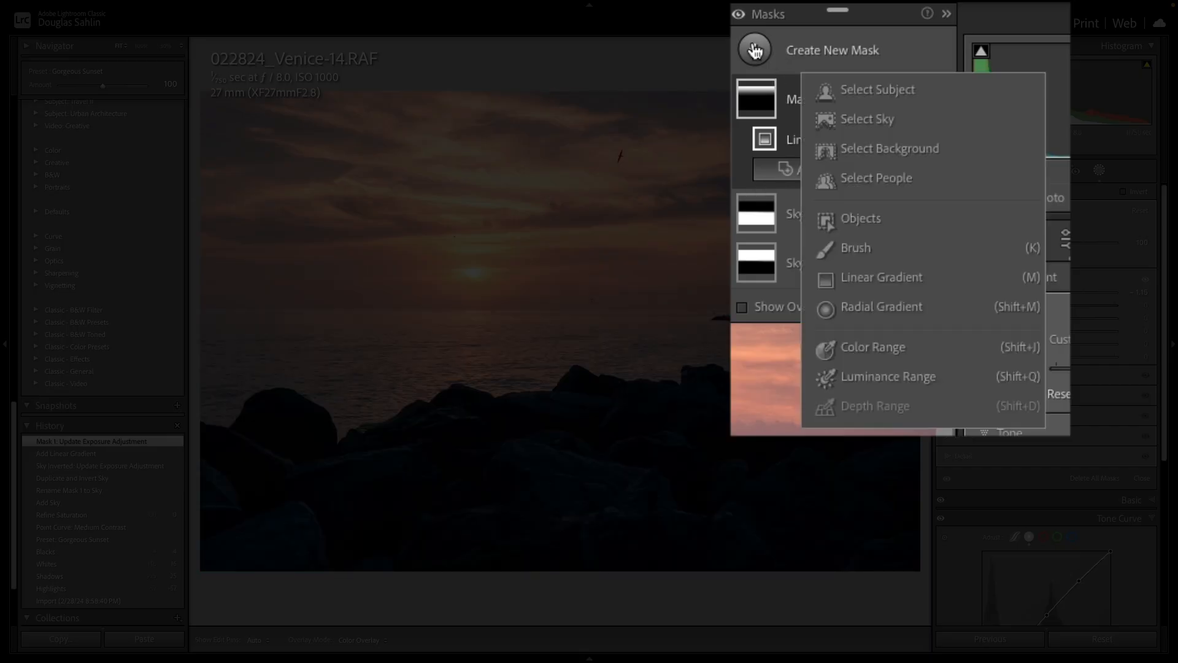
pyautogui.click(860, 308)
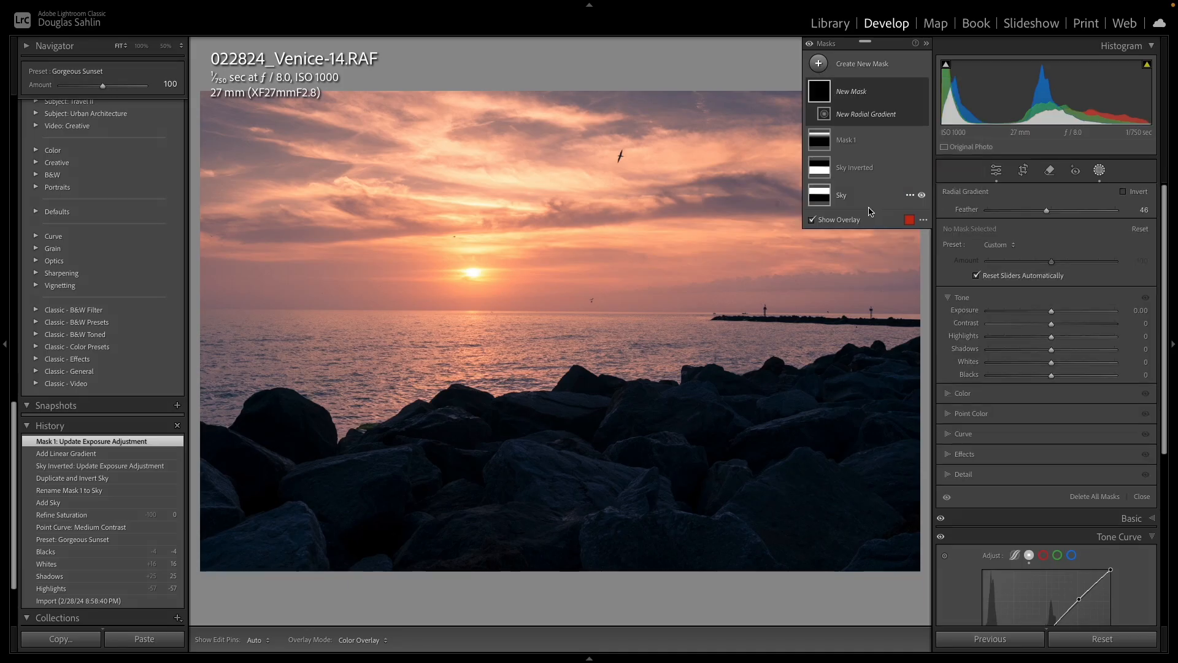
pyautogui.moveTo(205, 528); pyautogui.dragTo(840, 513)
pyautogui.moveTo(449, 337); pyautogui.dragTo(431, 340)
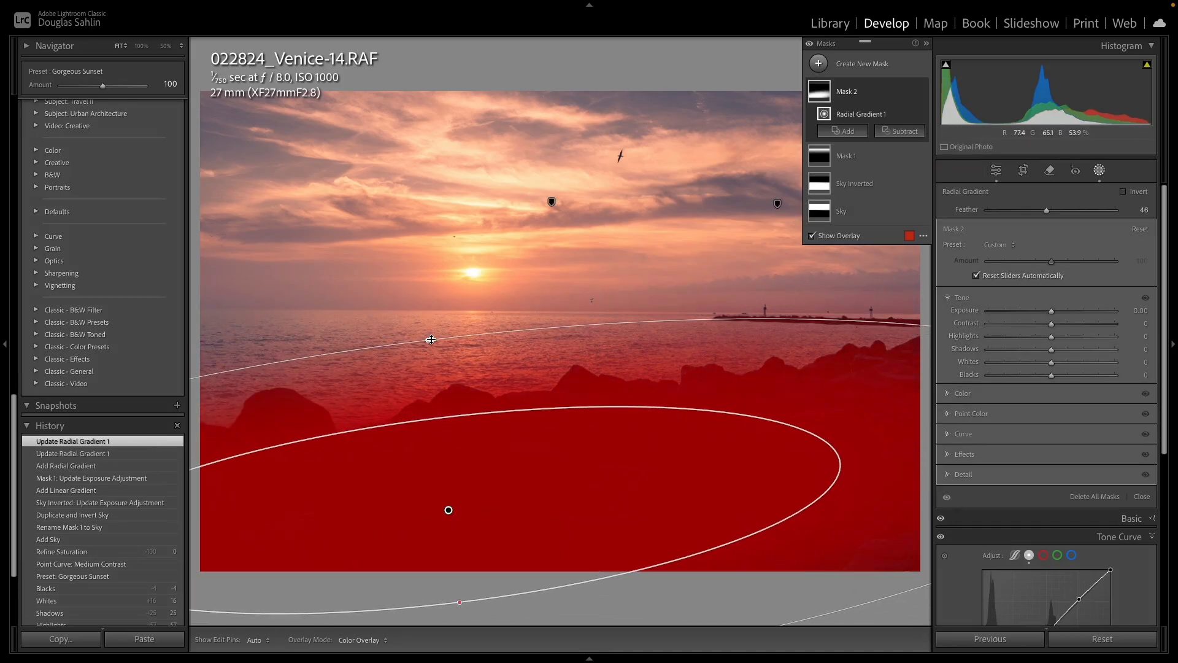
pyautogui.moveTo(440, 406); pyautogui.dragTo(560, 424)
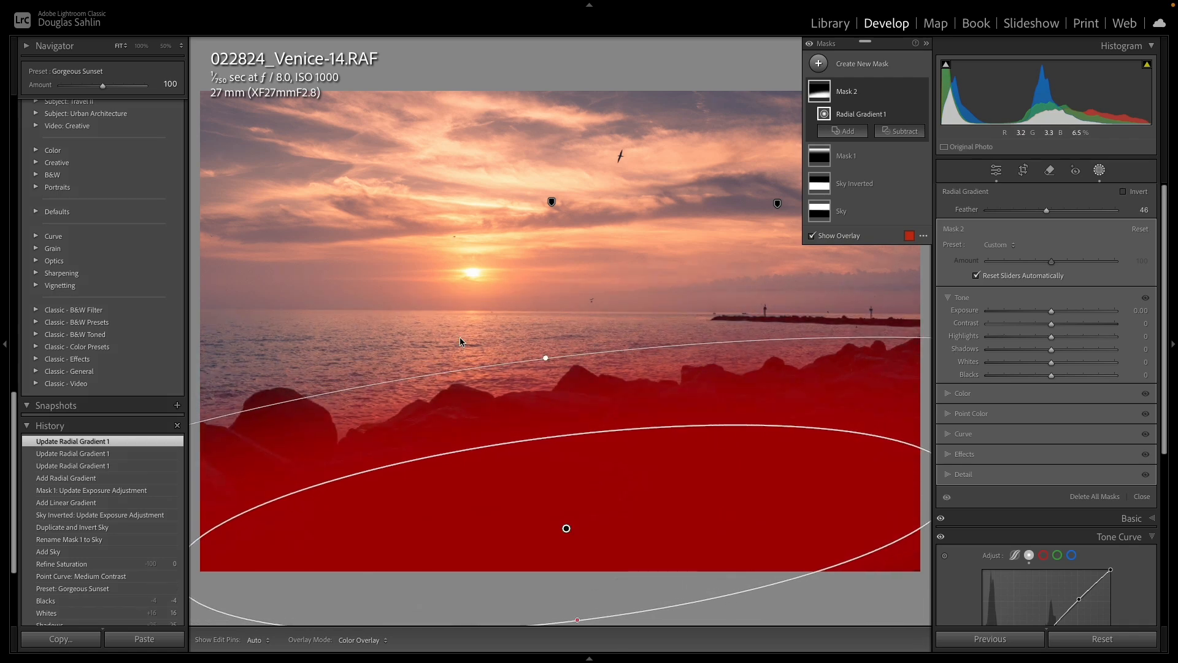
pyautogui.moveTo(548, 356); pyautogui.dragTo(545, 352)
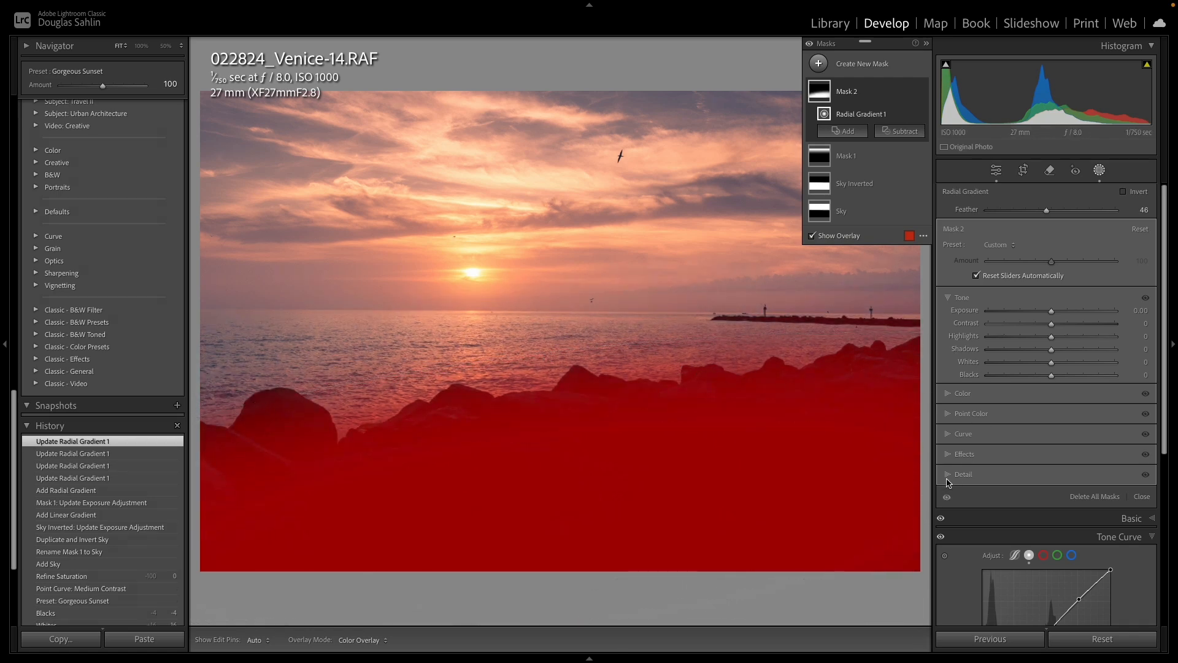
# - Increase the radial gradient mask's Texture to 39 under Effects
pyautogui.click(950, 455)
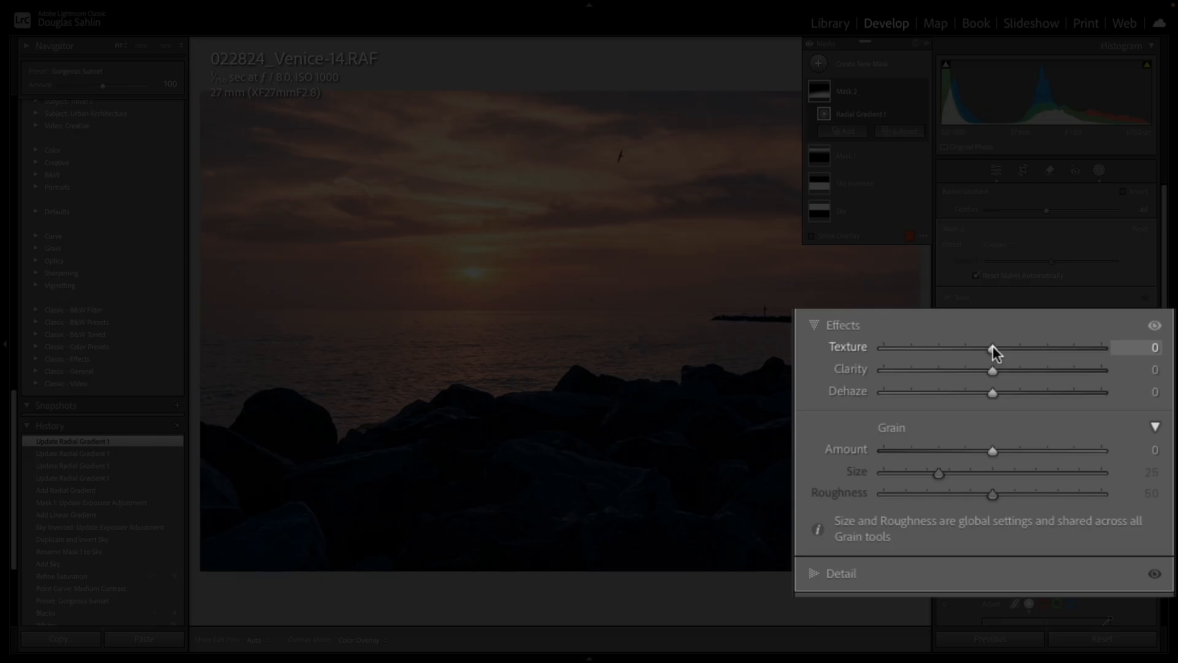
pyautogui.moveTo(1051, 393); pyautogui.dragTo(1074, 394)
pyautogui.moveTo(1031, 345); pyautogui.dragTo(1036, 346)
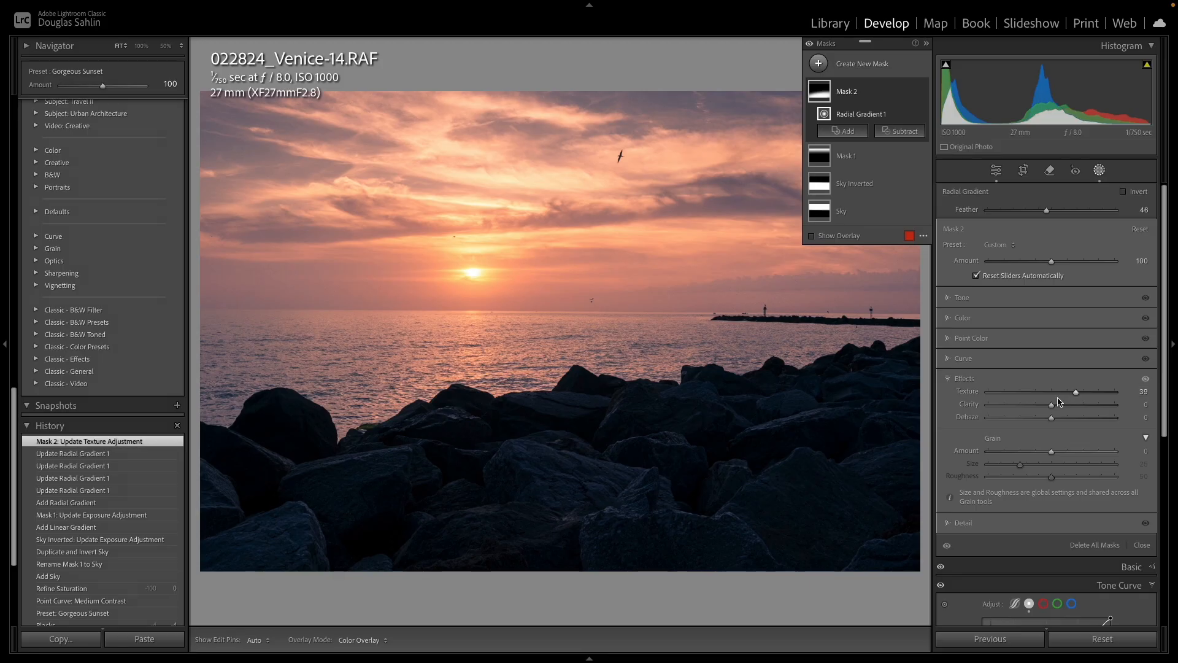
# - Select the Sky mask with its overlay shown and try intersecting it with an inverted sky selection
pyautogui.moveTo(824, 209)
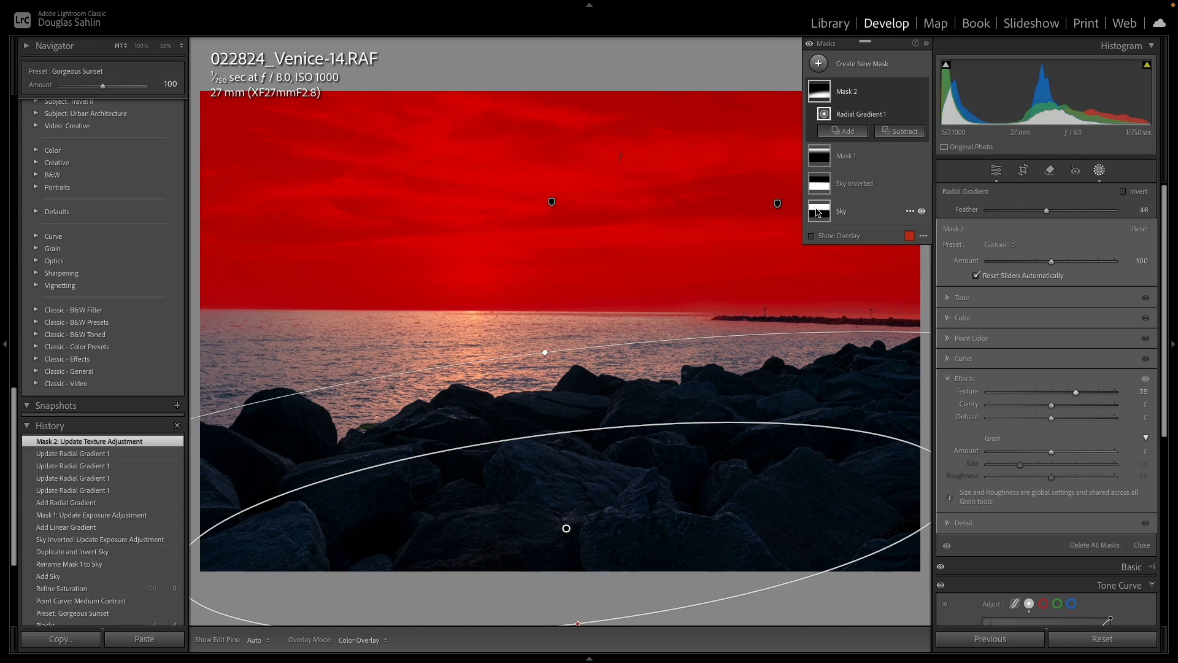
pyautogui.click(817, 213)
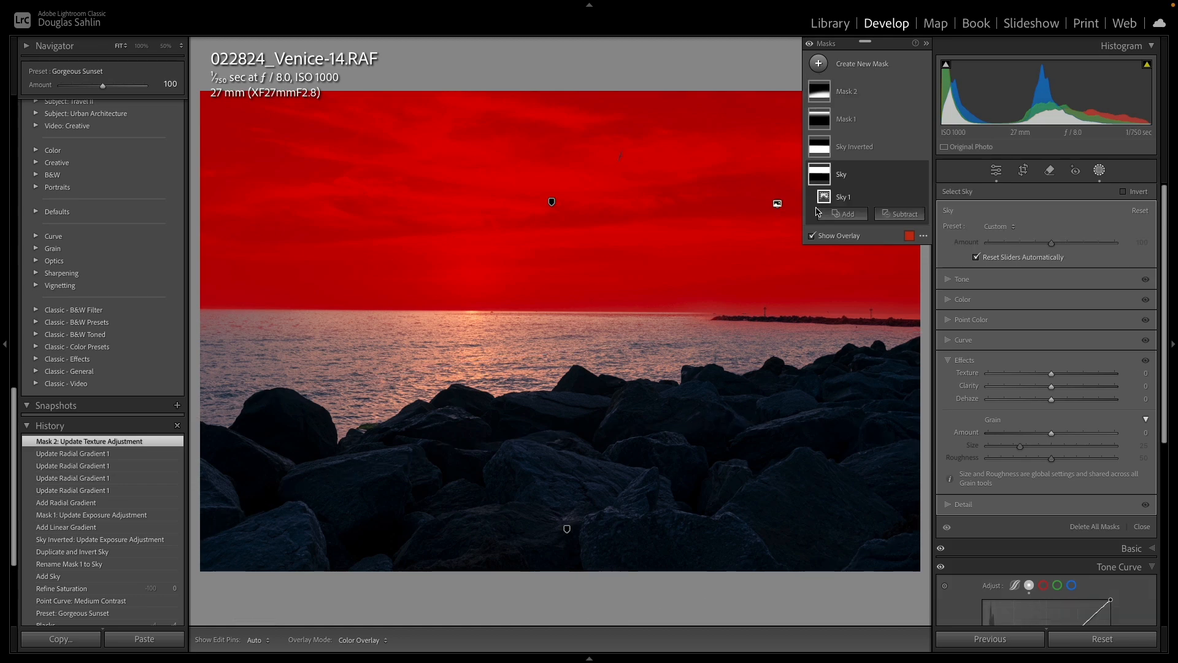
pyautogui.click(811, 235)
pyautogui.moveTo(683, 294); pyautogui.dragTo(818, 359)
pyautogui.click(825, 313)
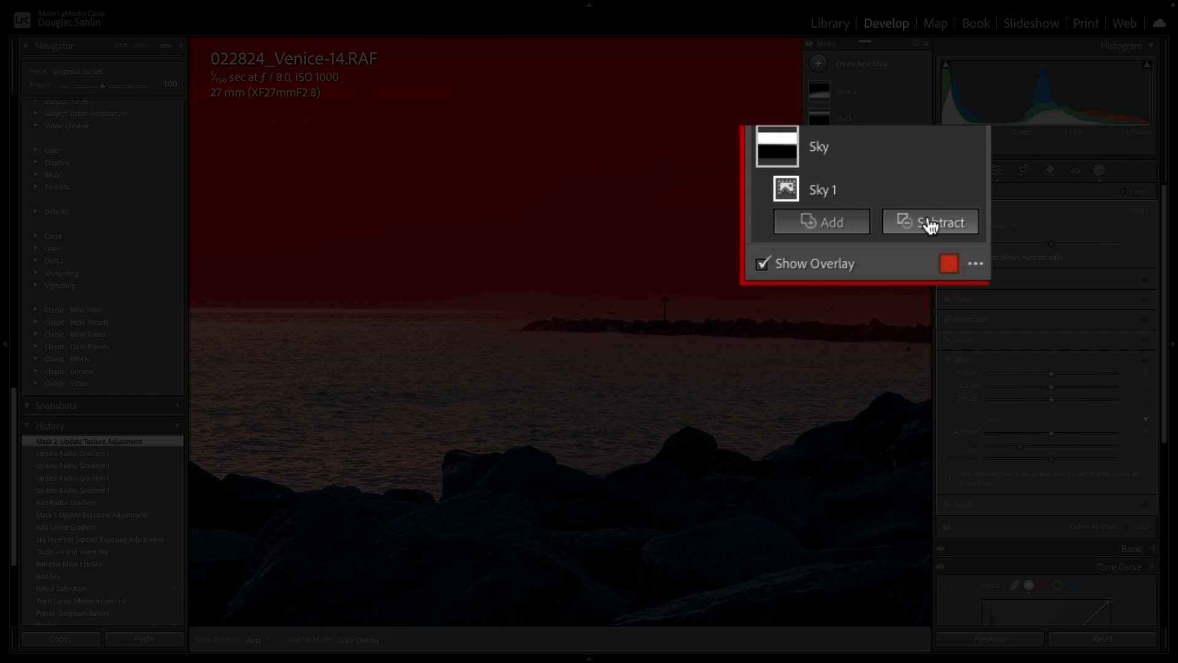
pyautogui.press('alt')
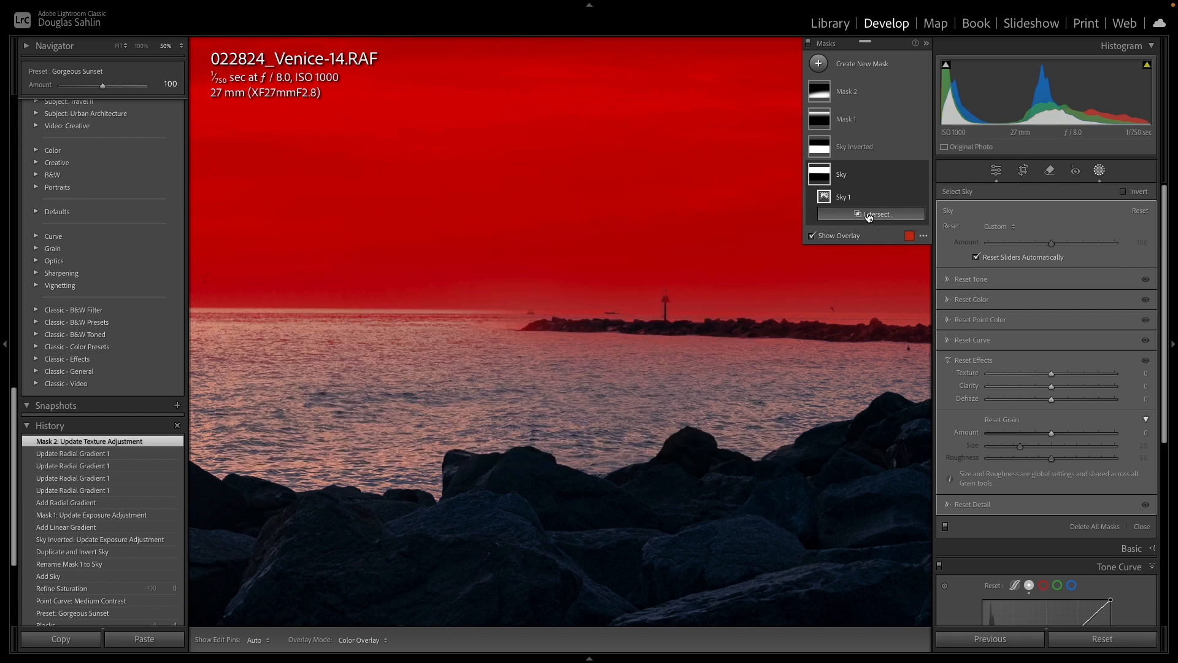
pyautogui.click(879, 214)
pyautogui.click(885, 256)
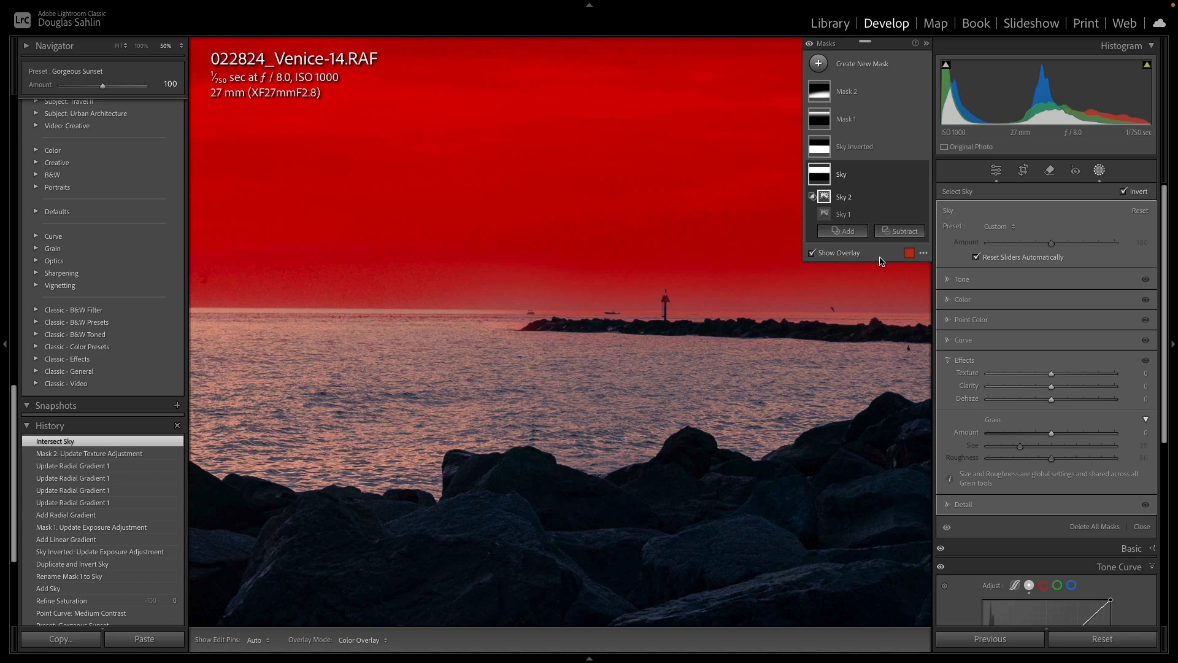
# - Intersect the Sky mask again with Select Sky, then undo both sky intersections
pyautogui.press('alt')
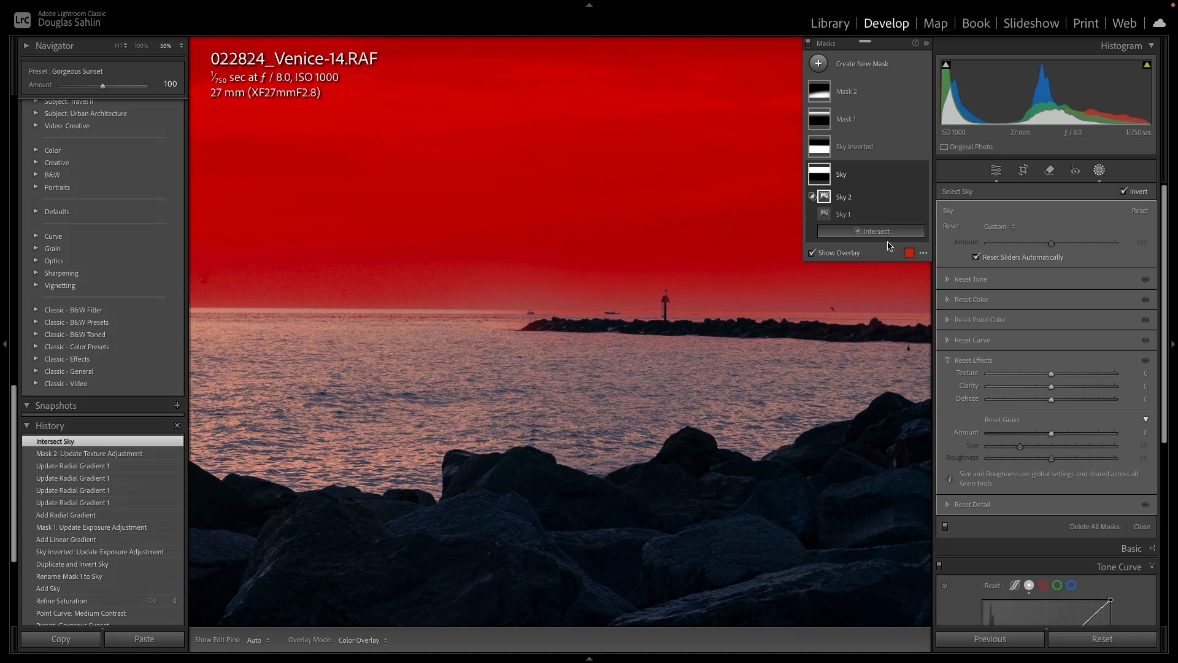
pyautogui.click(887, 233)
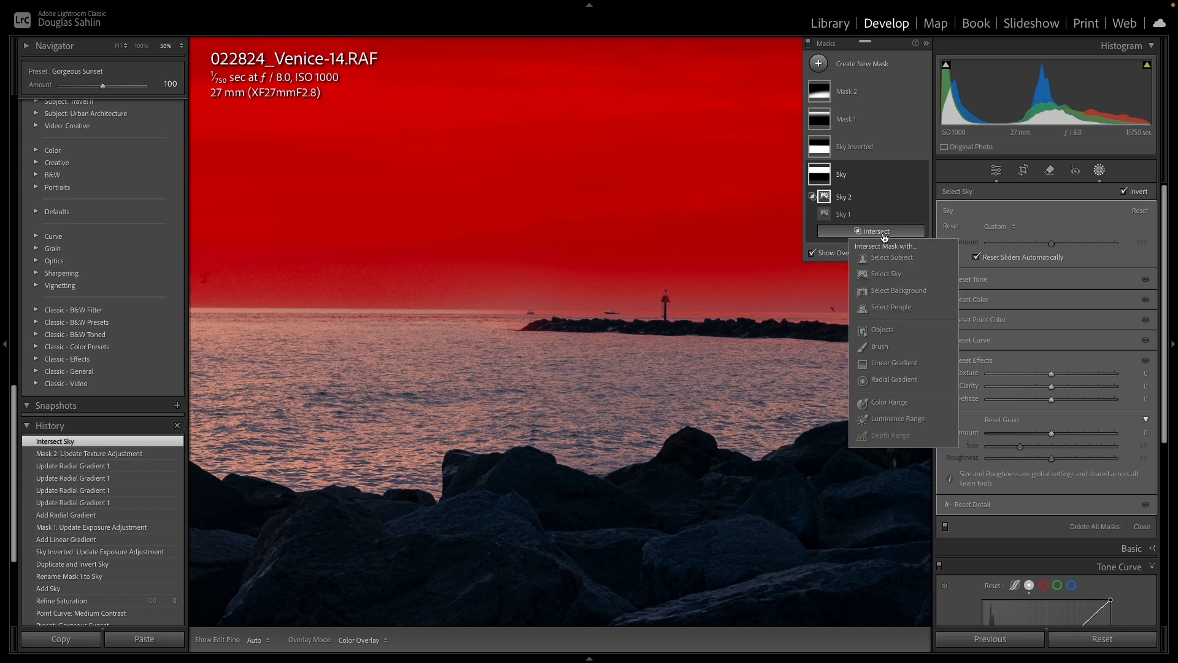
pyautogui.click(890, 274)
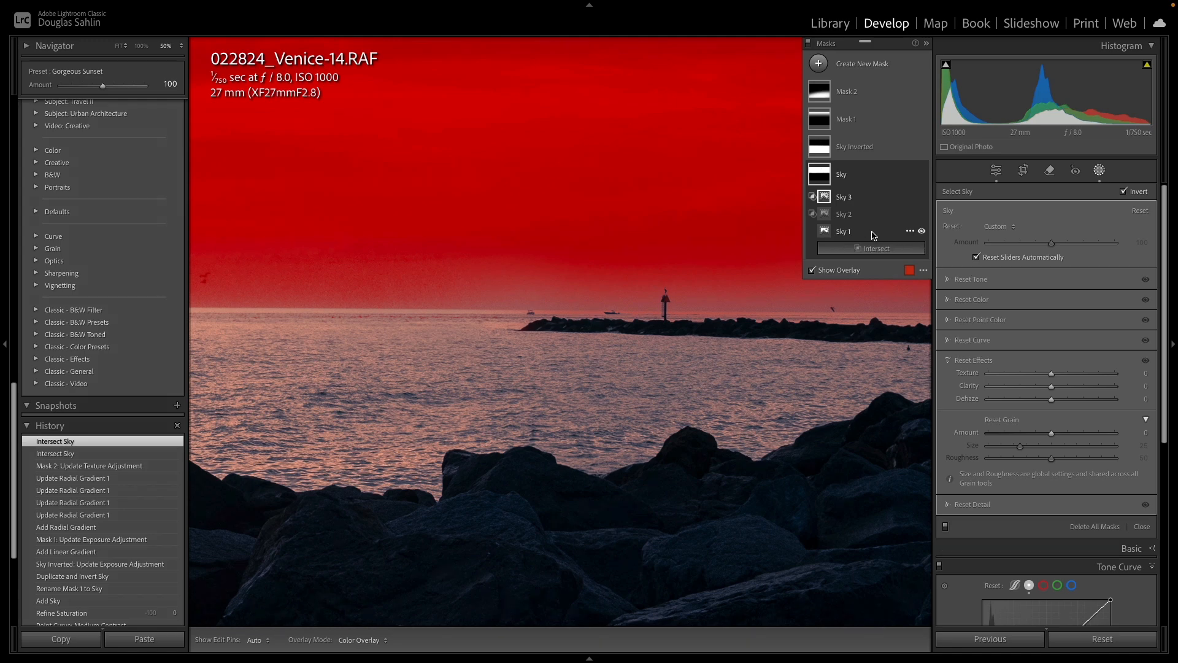
pyautogui.press('alt')
pyautogui.press('z')
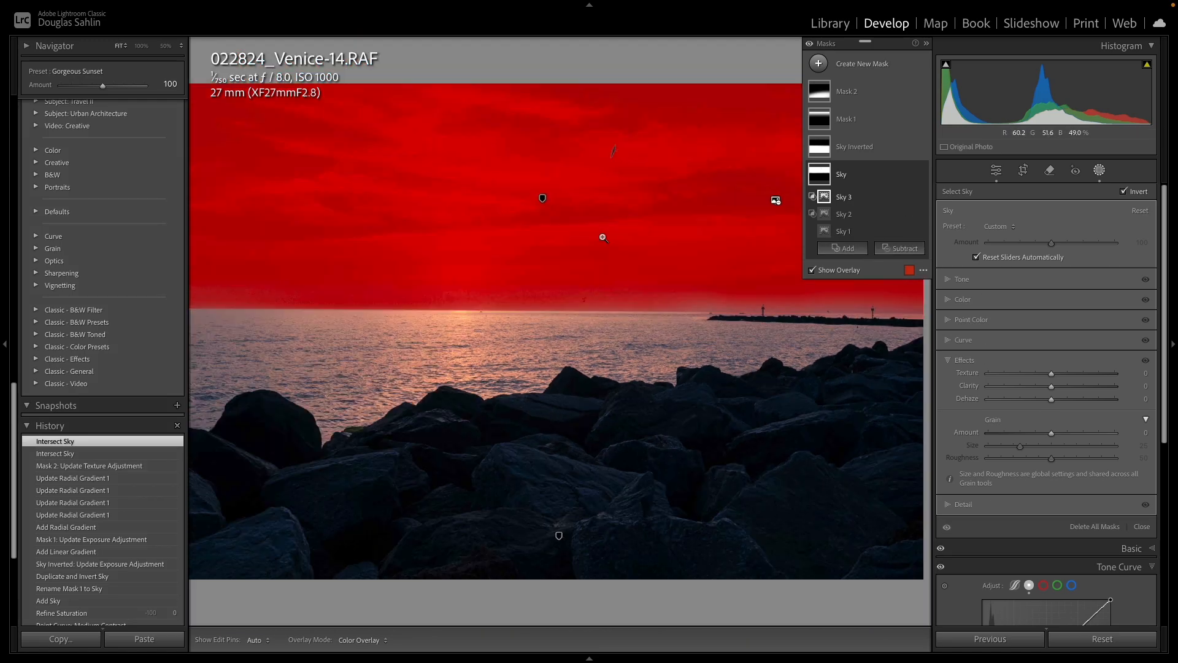
pyautogui.hotkey('ctrl', 'z')
pyautogui.hotkey('ctrl', 'z')
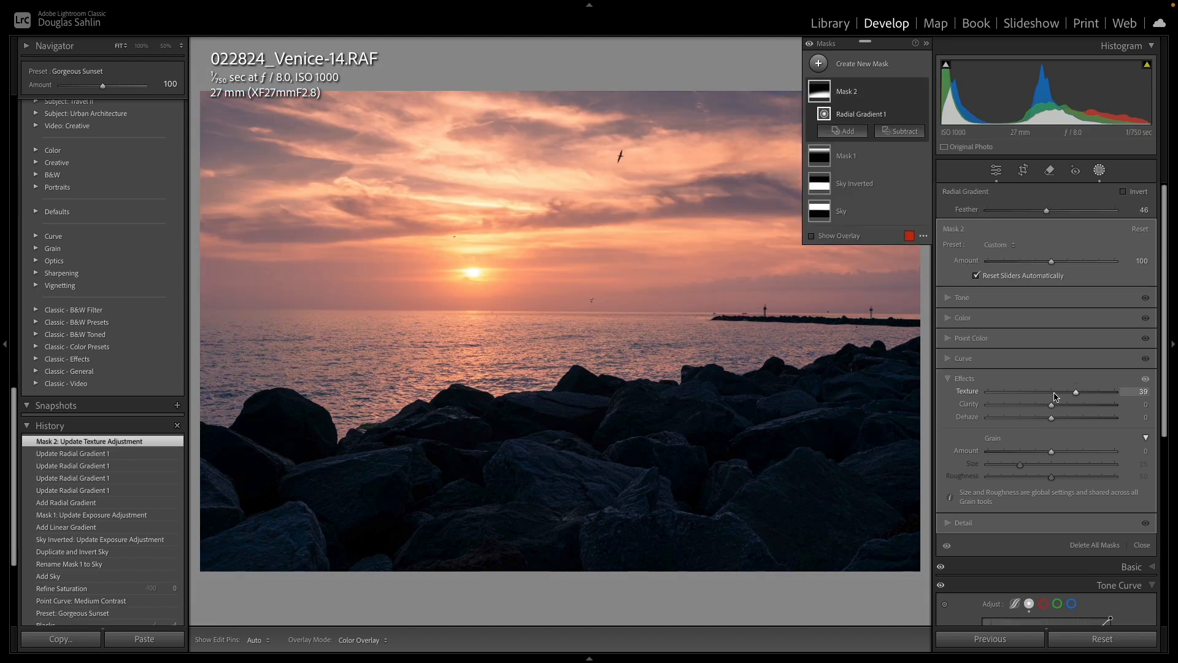